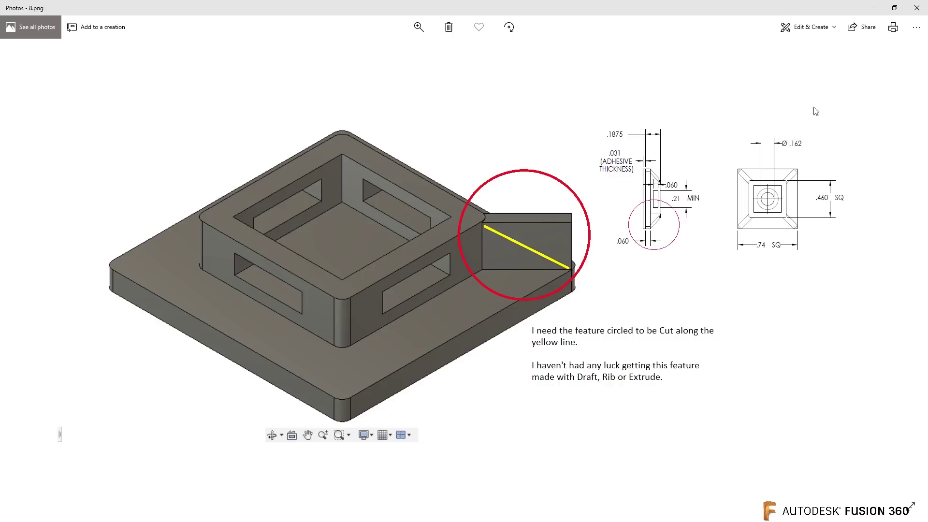
- Switch to Fusion 360 and start a sketch on the horizontal origin plane of a new design
{"action": "left_click", "coordinate": [911, 15]}
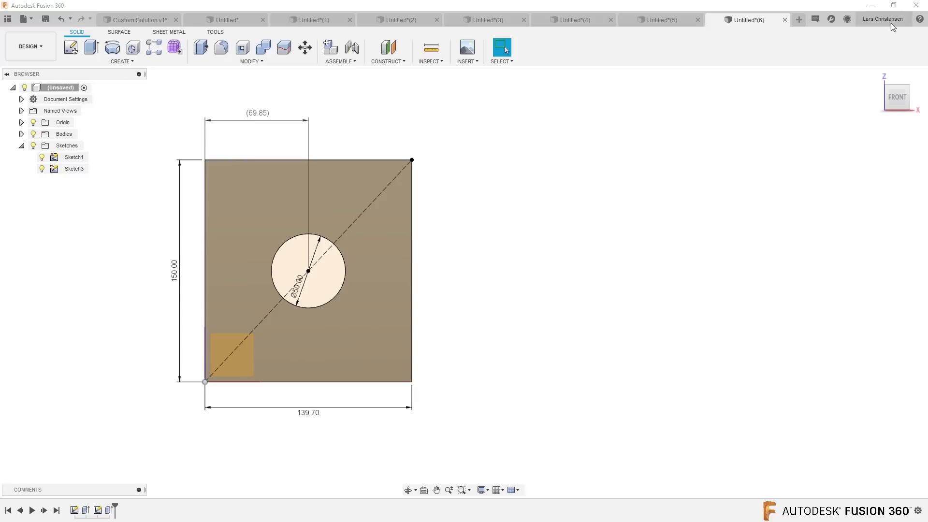
{"action": "left_click", "coordinate": [798, 21]}
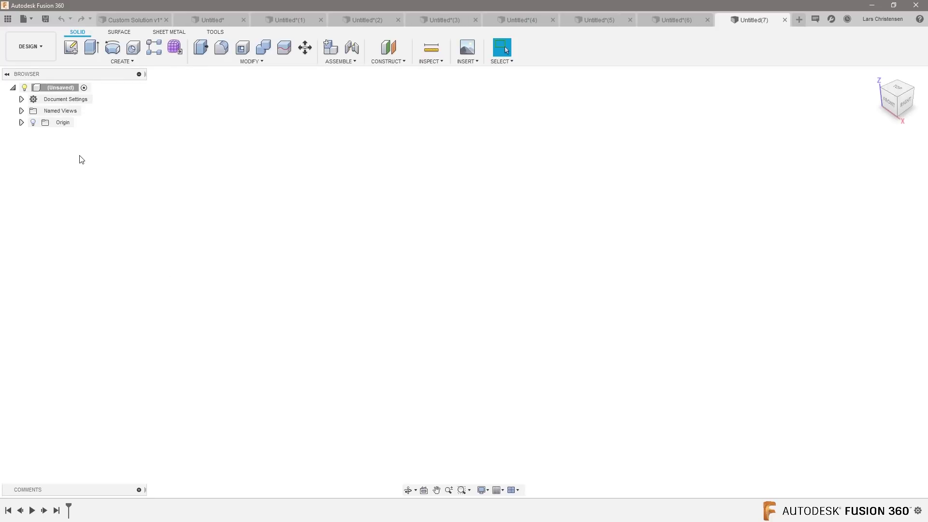
{"action": "left_click", "coordinate": [71, 47]}
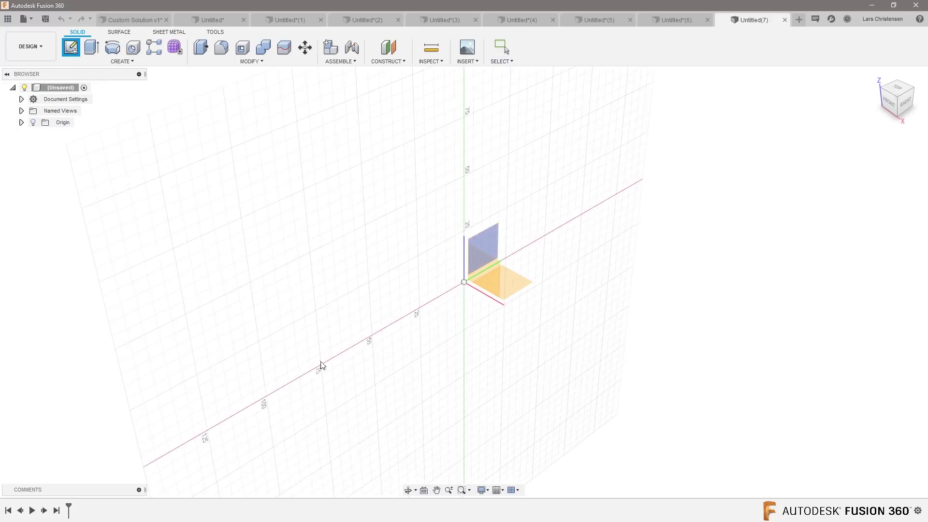
{"action": "left_click", "coordinate": [512, 285]}
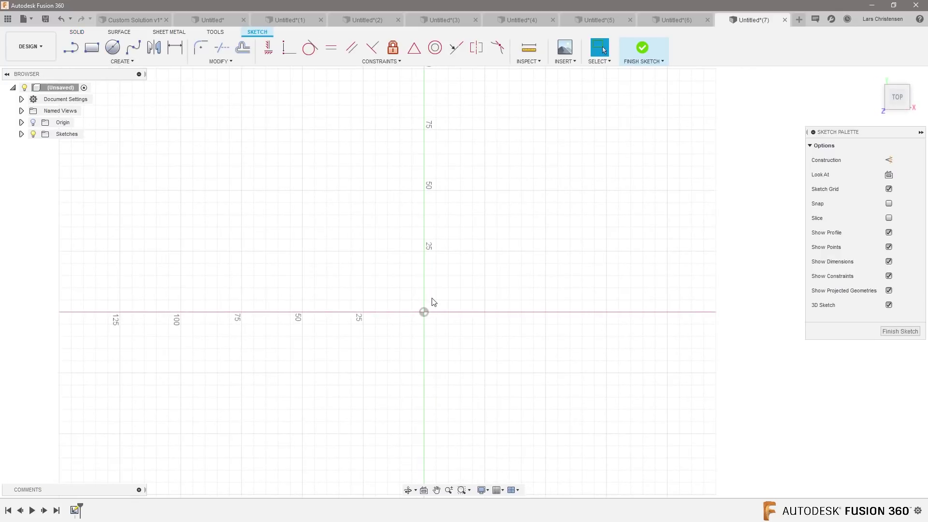
- Sketch a 100 by 100 mm center rectangle centred on the origin
{"action": "key", "text": "s"}
{"action": "left_click", "coordinate": [482, 320]}
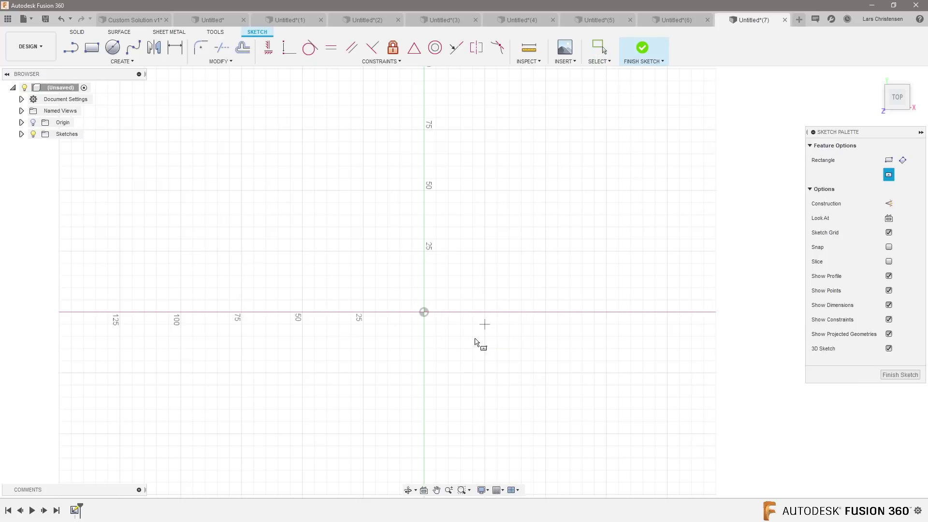
{"action": "left_click", "coordinate": [424, 313]}
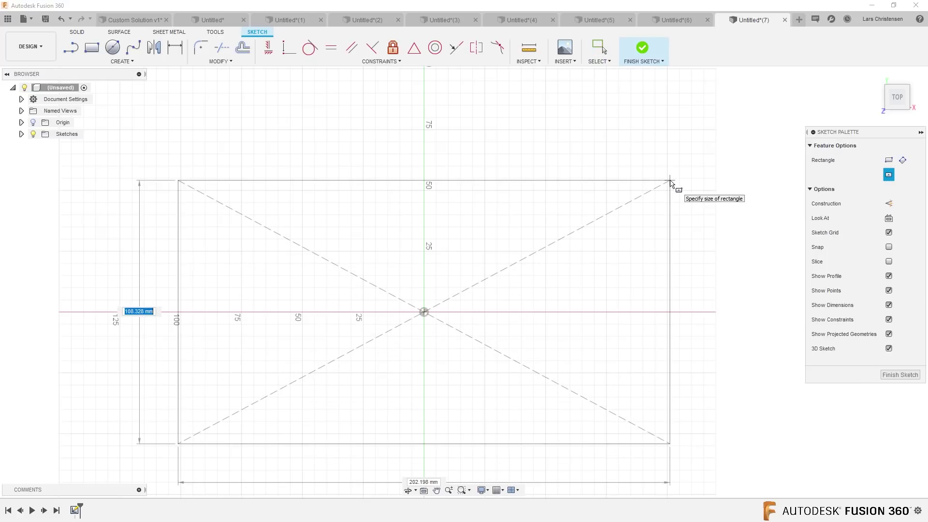
{"action": "type", "text": "100"}
{"action": "key", "text": "Tab"}
{"action": "type", "text": "100"}
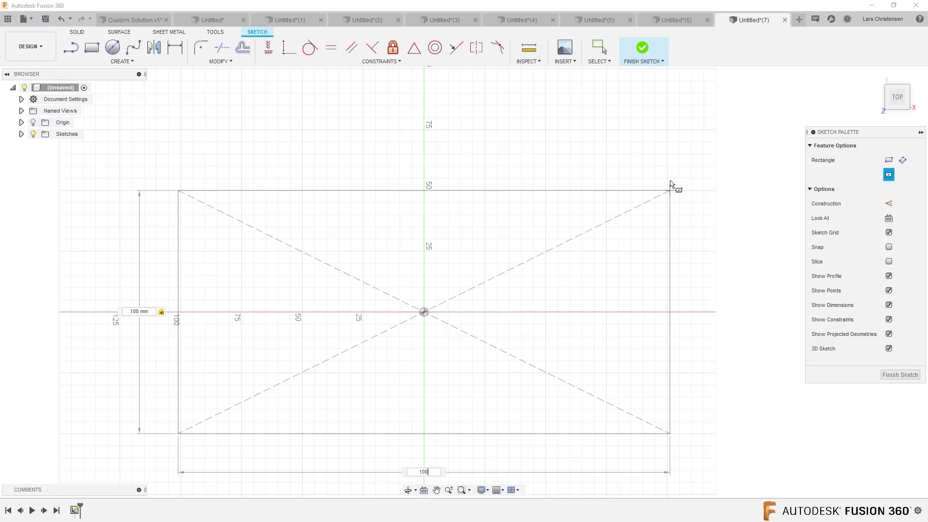
{"action": "key", "text": "Return"}
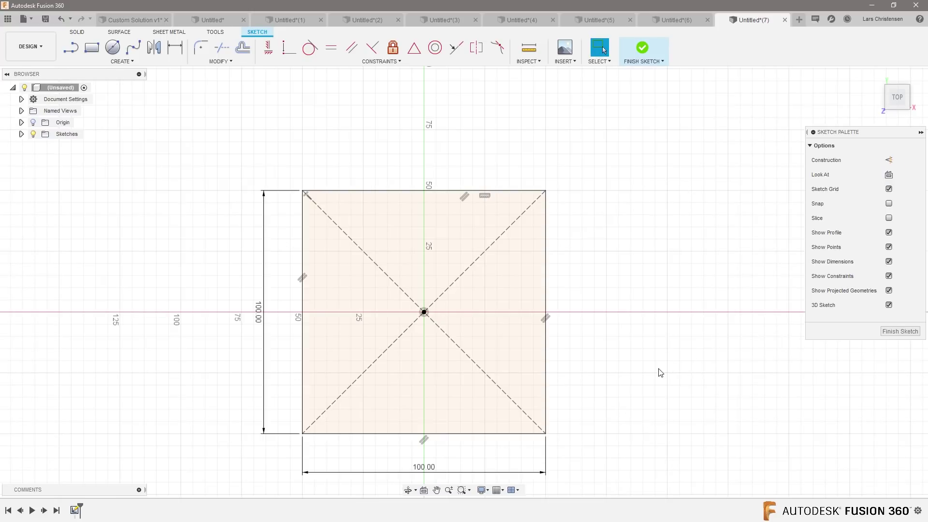
- Extrude the square profile upward 10 mm as a new body
{"action": "scroll", "coordinate": [659, 374], "scroll_direction": "up", "scroll_amount": 1}
{"action": "key", "text": "e"}
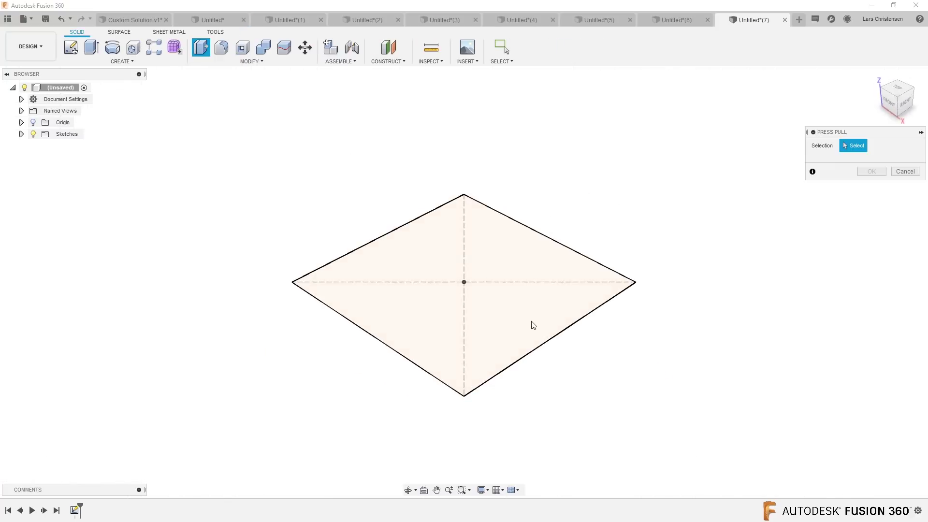
{"action": "left_click_drag", "start_coordinate": [462, 270], "coordinate": [464, 264]}
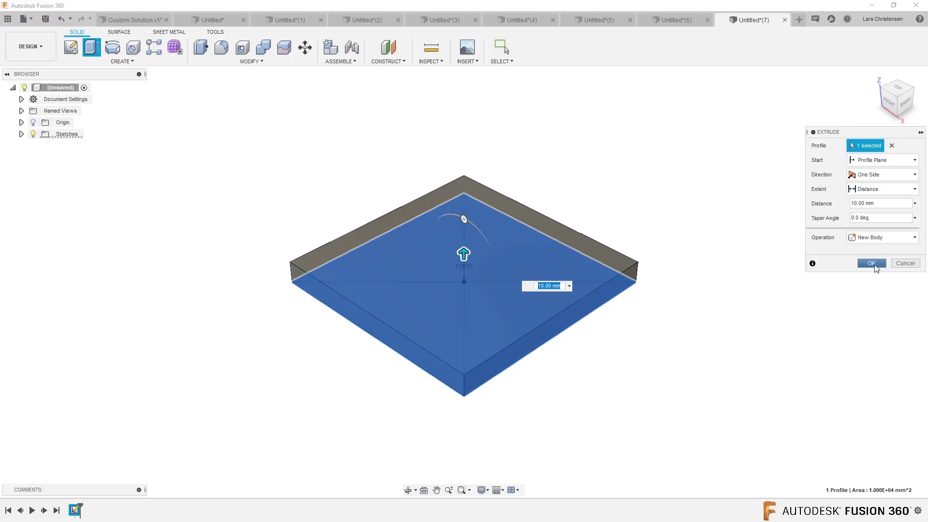
{"action": "left_click", "coordinate": [872, 263]}
- Fillet the plate's four vertical corner edges with a 10 mm radius
{"action": "left_click", "coordinate": [222, 47]}
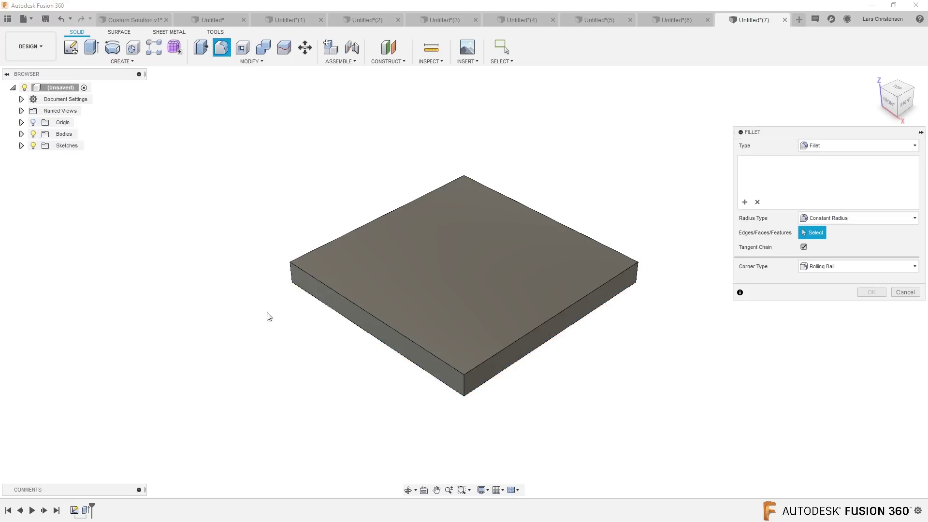
{"action": "left_click", "coordinate": [291, 278]}
{"action": "left_click", "coordinate": [464, 385]}
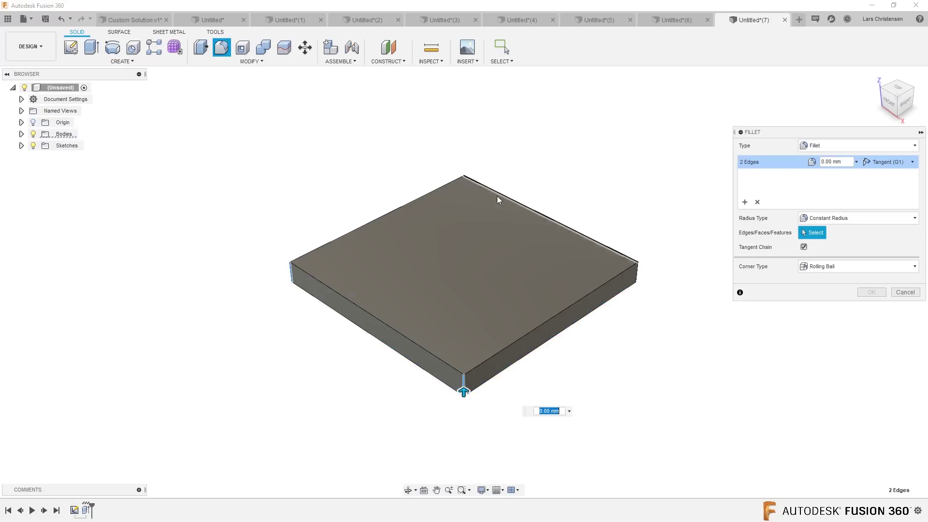
{"action": "left_click", "coordinate": [465, 187]}
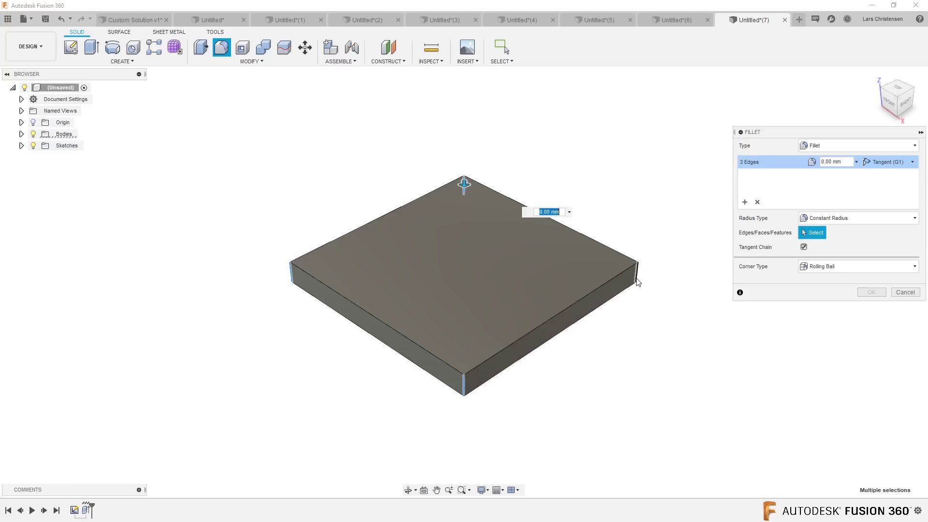
{"action": "left_click_drag", "start_coordinate": [647, 280], "coordinate": [634, 280]}
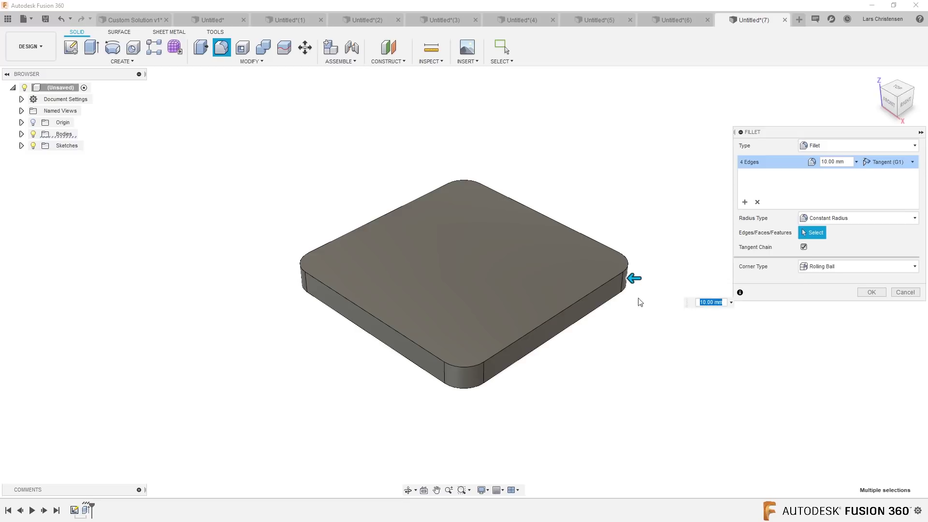
{"action": "left_click", "coordinate": [883, 292]}
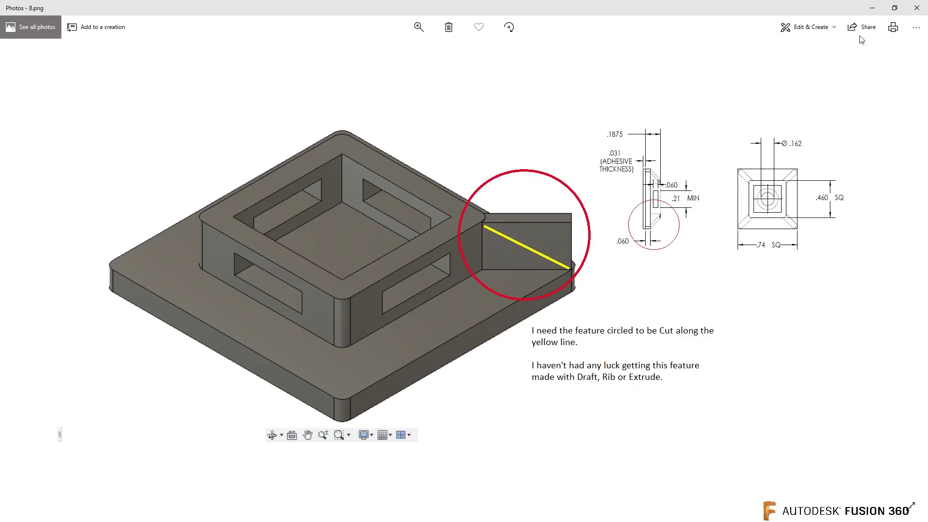
- Return from the reference image to Fusion 360 and construct a plane offset 20 mm above the plate's top face
{"action": "left_click", "coordinate": [873, 10]}
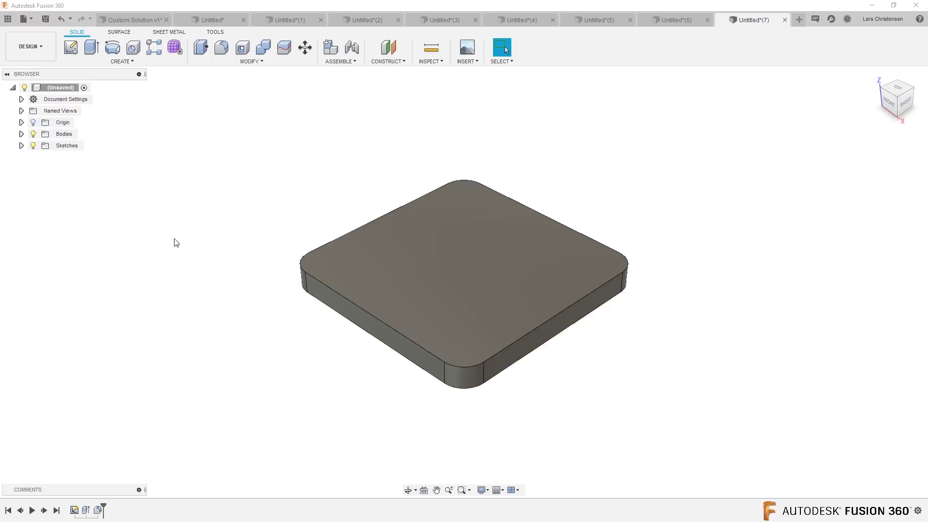
{"action": "left_click", "coordinate": [389, 48]}
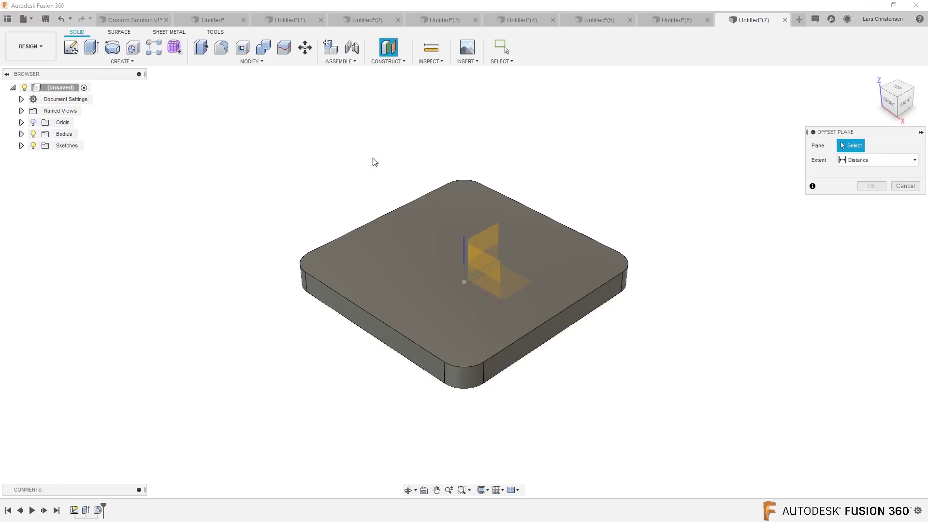
{"action": "left_click", "coordinate": [419, 260]}
{"action": "left_click_drag", "start_coordinate": [464, 249], "coordinate": [468, 213]}
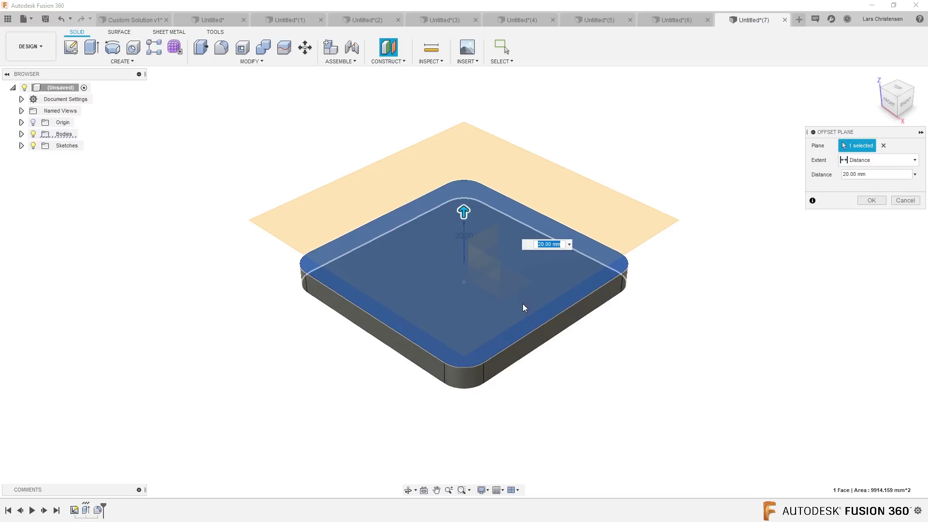
{"action": "middle_click_drag", "start_coordinate": [523, 305], "coordinate": [531, 294], "text": "shift"}
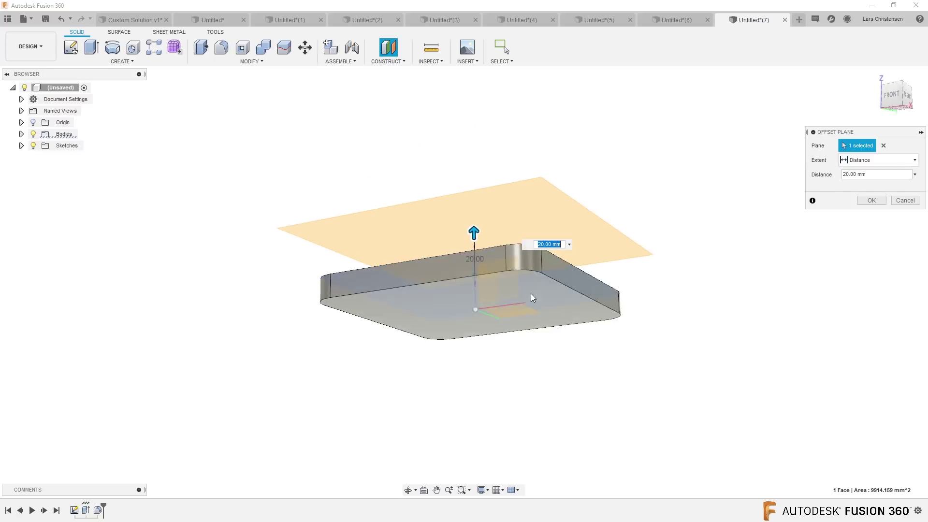
{"action": "left_click", "coordinate": [861, 200]}
- Start a sketch on the offset plane and project the plate's top face outline into it
{"action": "left_click", "coordinate": [70, 46]}
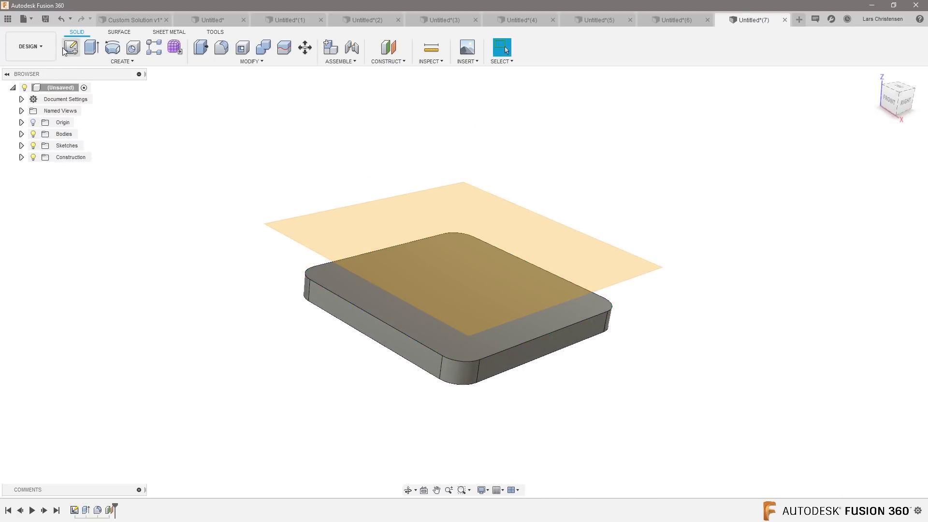
{"action": "left_click", "coordinate": [460, 214]}
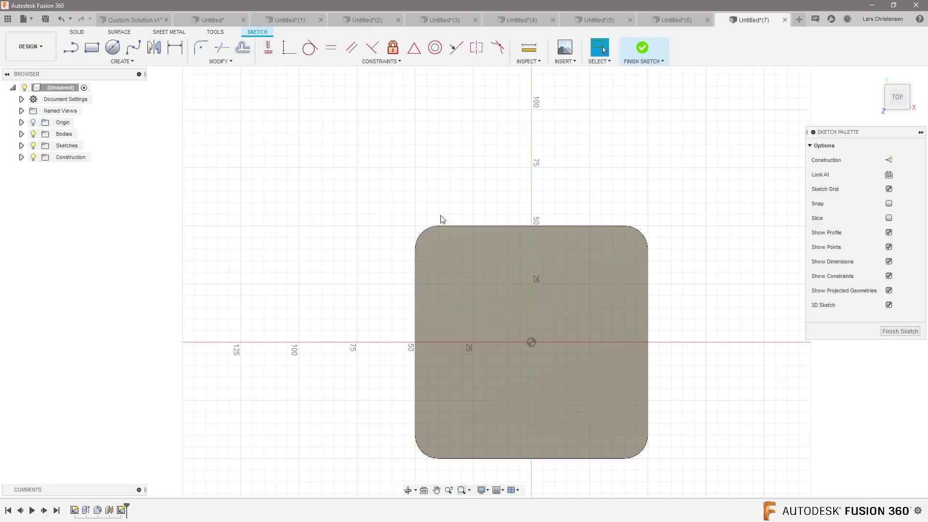
{"action": "key", "text": "p"}
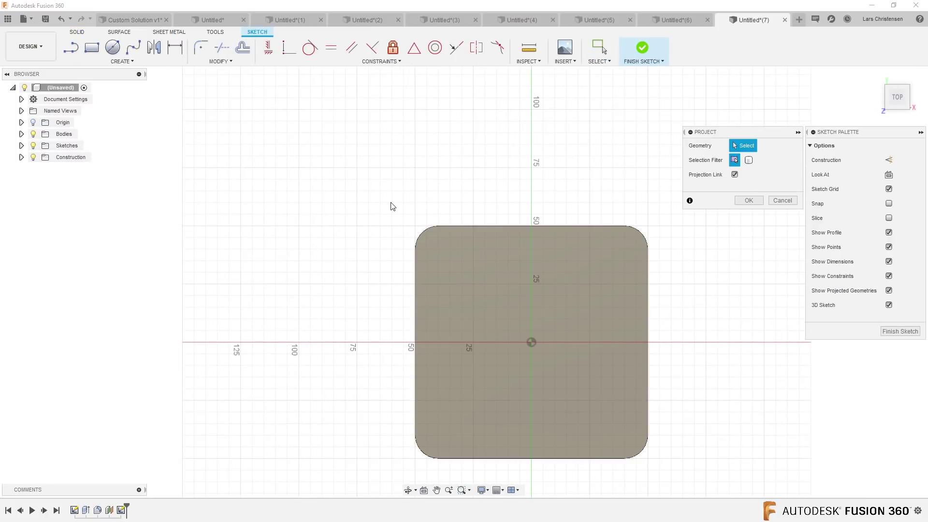
{"action": "left_click", "coordinate": [485, 279]}
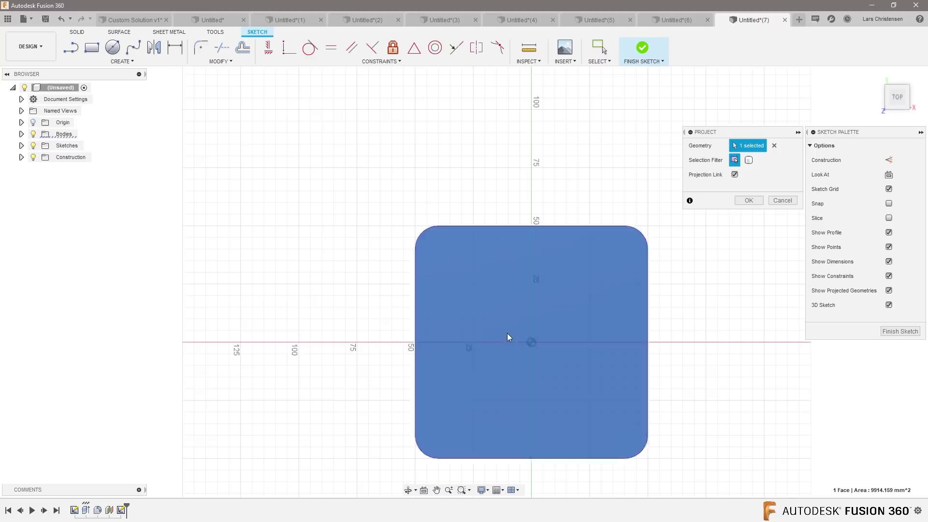
{"action": "left_click", "coordinate": [749, 200]}
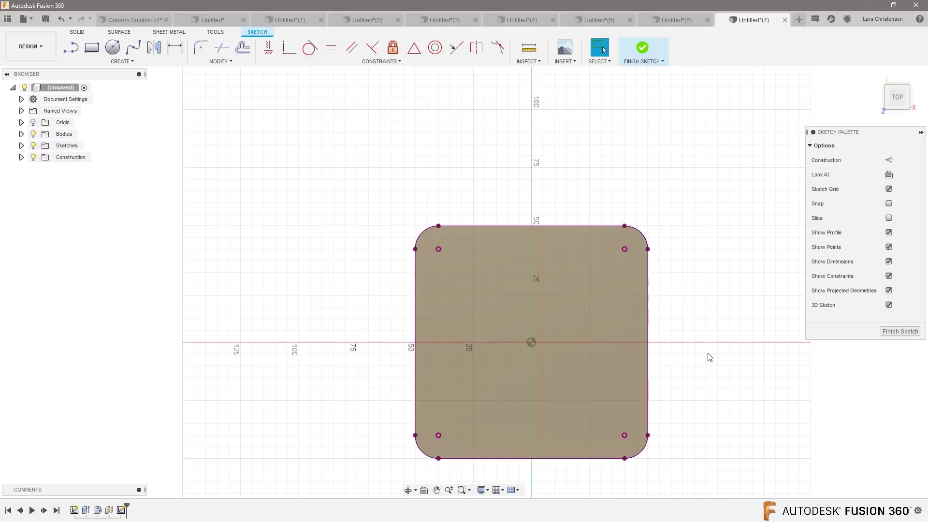
- Offset the projected rounded outline 20 mm inward
{"action": "middle_click_drag", "start_coordinate": [708, 354], "coordinate": [704, 257], "text": "shift"}
{"action": "middle_click_drag", "start_coordinate": [615, 307], "coordinate": [567, 302]}
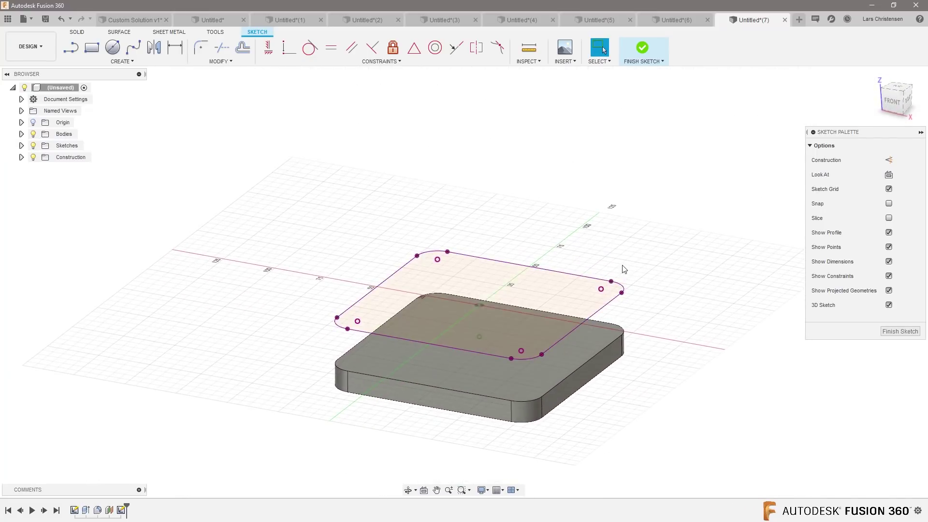
{"action": "key", "text": "o"}
{"action": "left_click", "coordinate": [594, 276]}
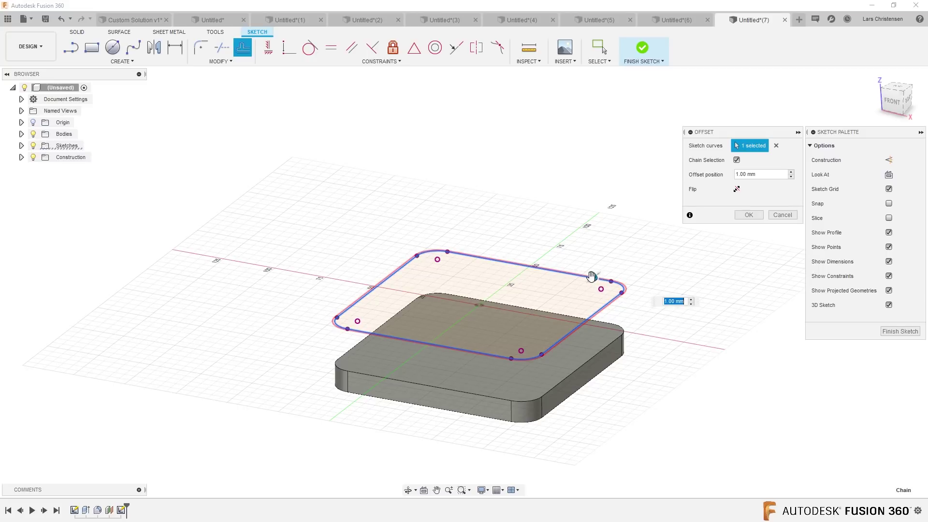
{"action": "left_click_drag", "start_coordinate": [594, 277], "coordinate": [565, 291]}
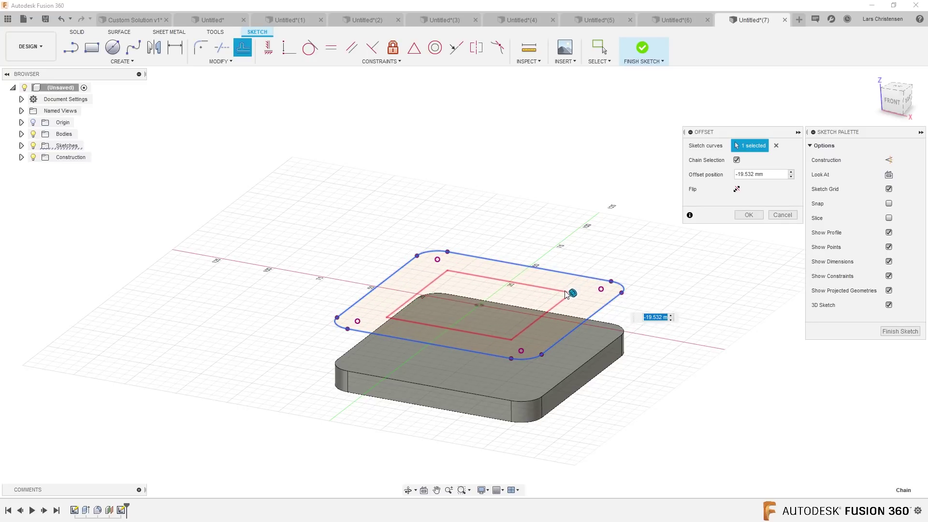
{"action": "type", "text": "-20"}
{"action": "key", "text": "Return"}
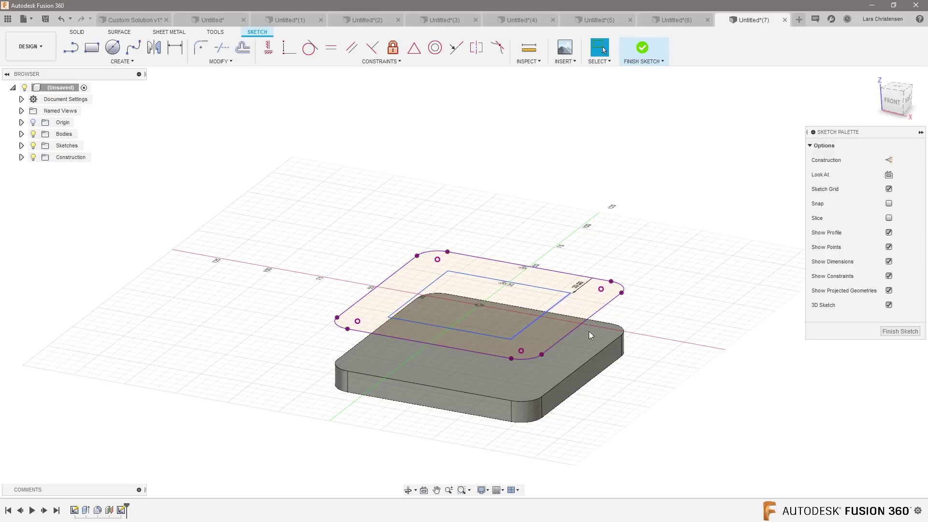
- Round all four corners of the inner offset square with 10 mm sketch fillets and finish the sketch
{"action": "middle_click_drag", "start_coordinate": [704, 418], "coordinate": [730, 360], "text": "shift"}
{"action": "scroll", "coordinate": [731, 364], "scroll_direction": "up", "scroll_amount": 2}
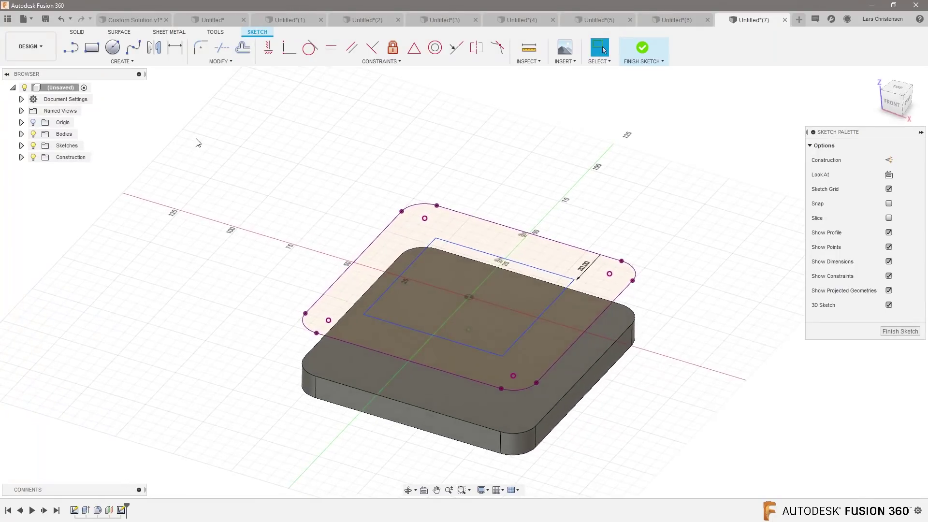
{"action": "left_click", "coordinate": [200, 48]}
{"action": "scroll", "coordinate": [370, 345], "scroll_direction": "up", "scroll_amount": 2}
{"action": "left_click", "coordinate": [380, 295]}
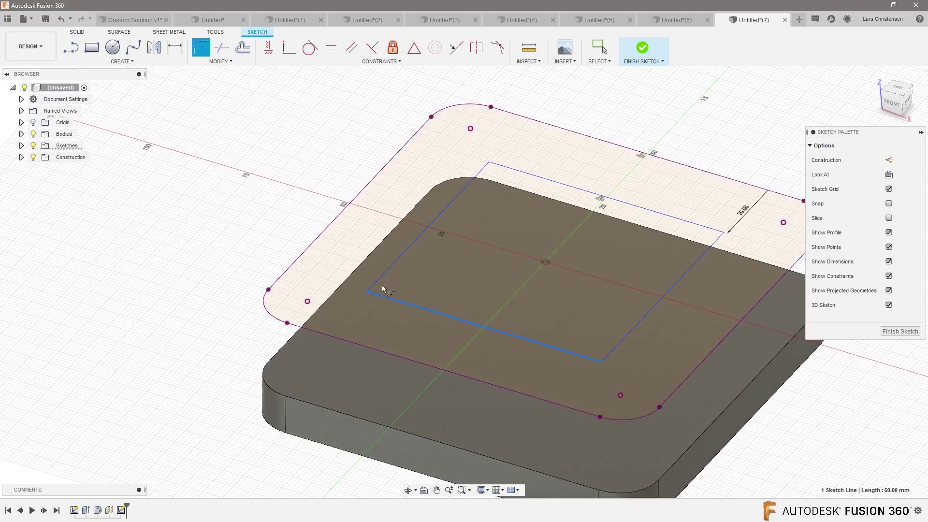
{"action": "left_click", "coordinate": [382, 276]}
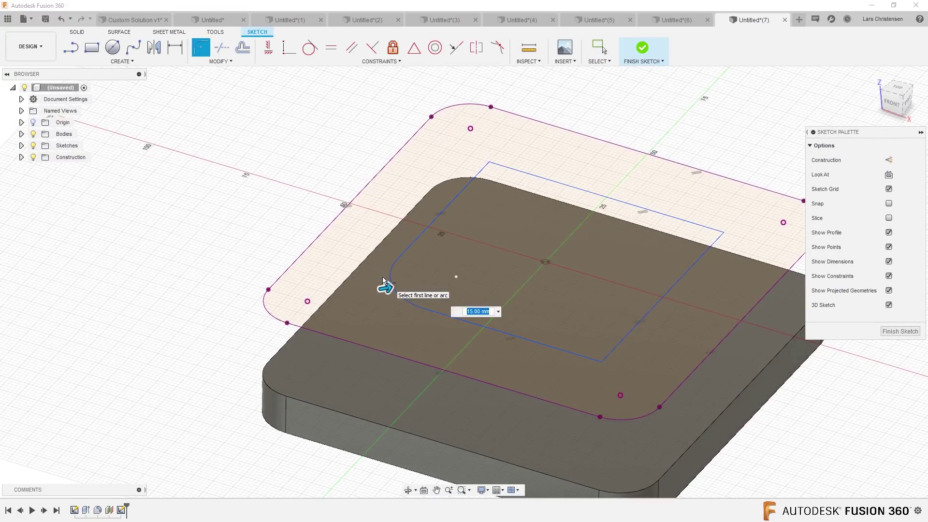
{"action": "type", "text": "10"}
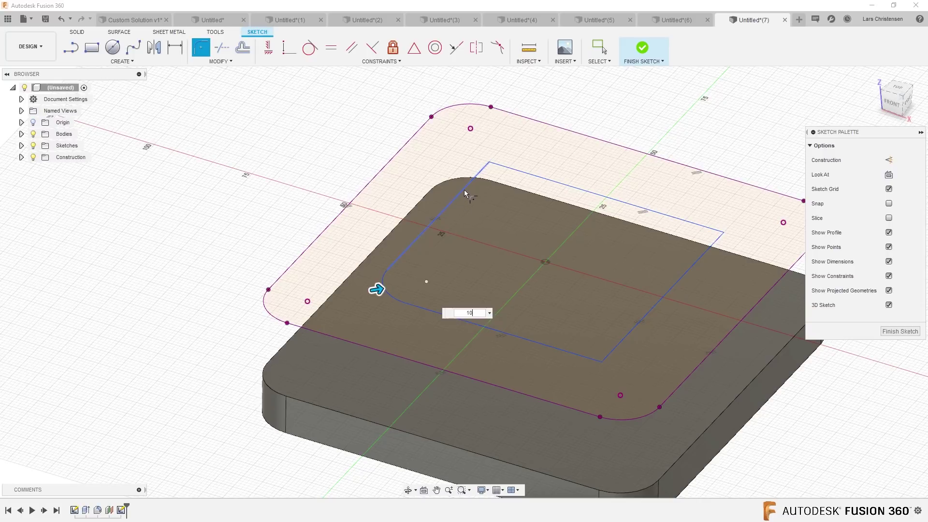
{"action": "key", "text": "Return"}
{"action": "left_click", "coordinate": [526, 176]}
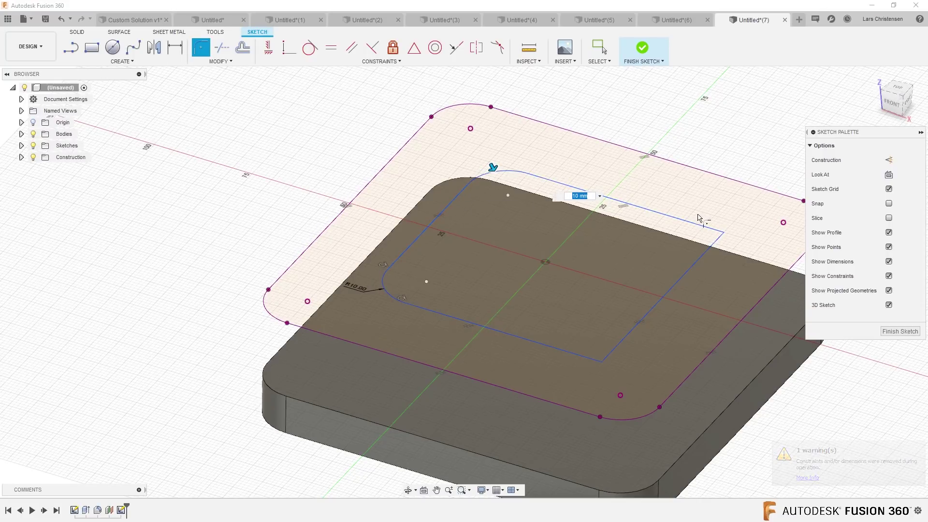
{"action": "key", "text": "Return"}
{"action": "left_click", "coordinate": [707, 244]}
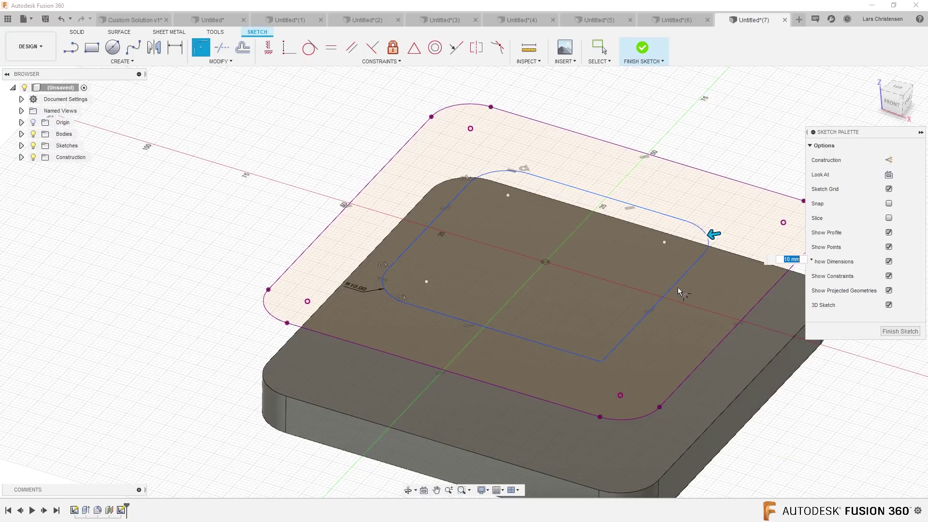
{"action": "key", "text": "Return"}
{"action": "left_click", "coordinate": [574, 352]}
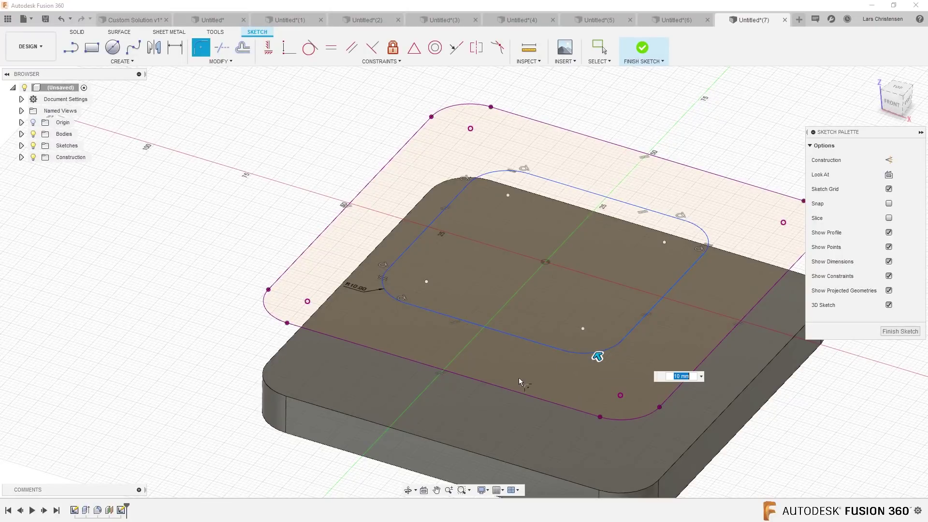
{"action": "left_click", "coordinate": [900, 331]}
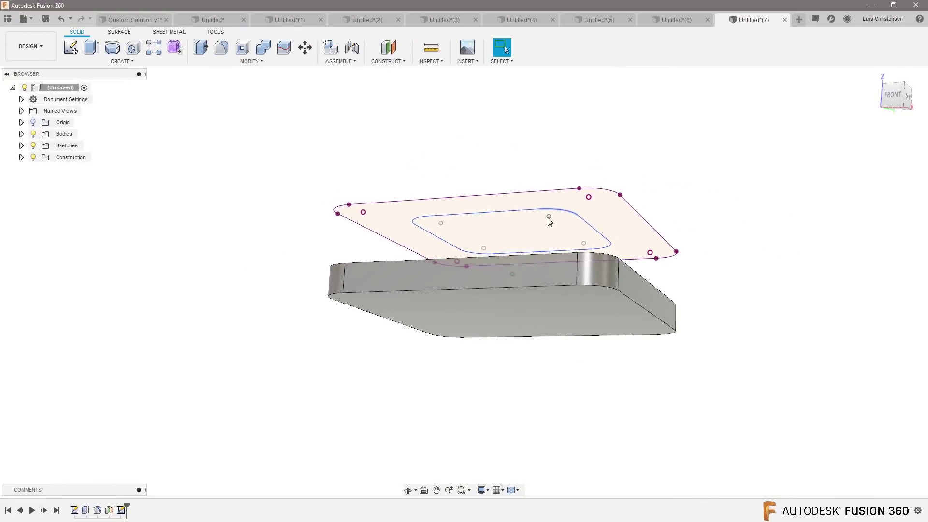
- Loft from the inner rounded square profile down to the plate's top face, joining it to the body
{"action": "left_click", "coordinate": [102, 62]}
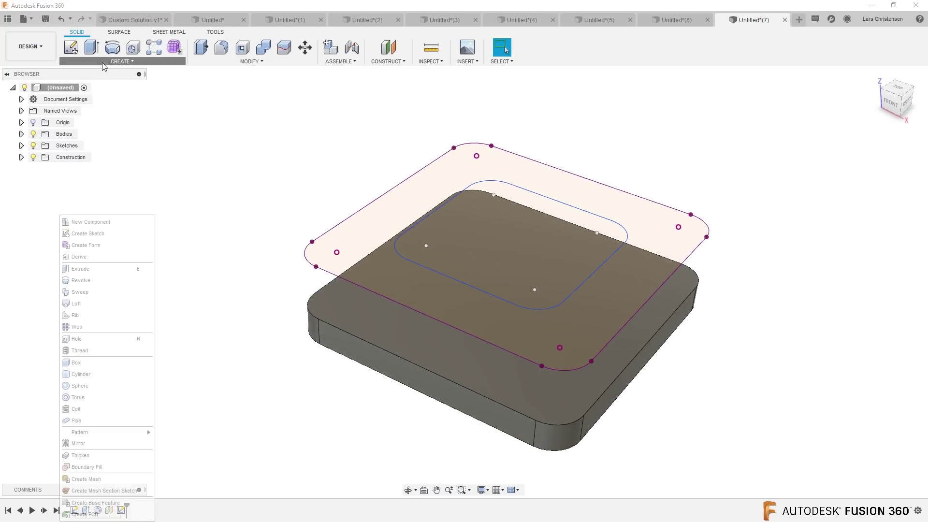
{"action": "left_click", "coordinate": [89, 304]}
{"action": "left_click", "coordinate": [425, 234]}
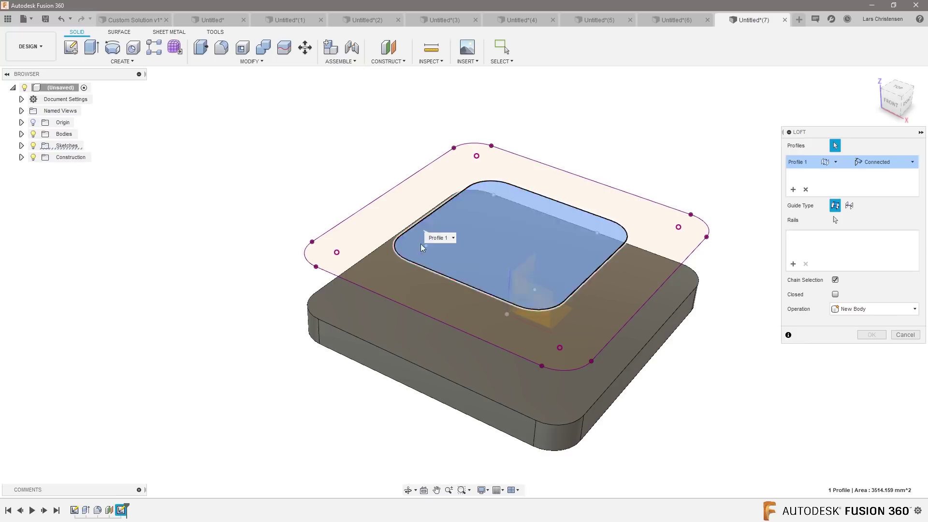
{"action": "left_click", "coordinate": [386, 324]}
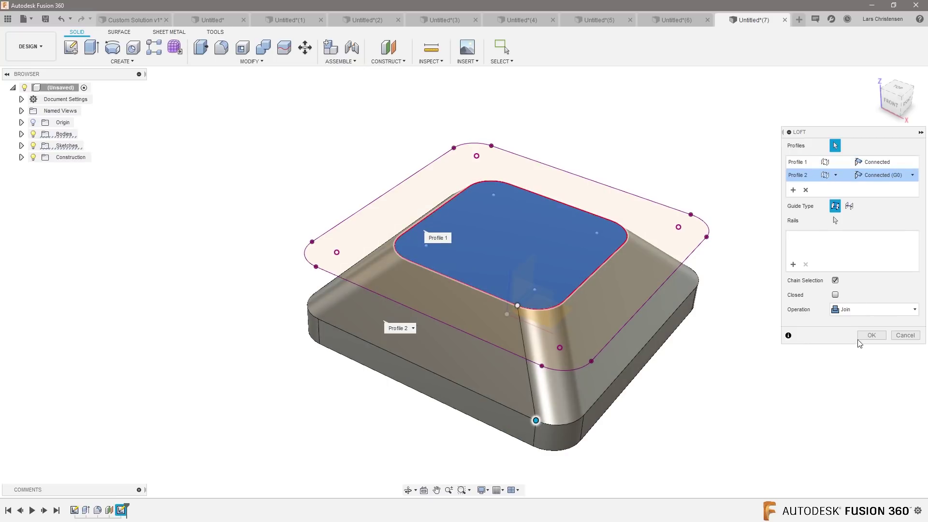
{"action": "left_click", "coordinate": [869, 336]}
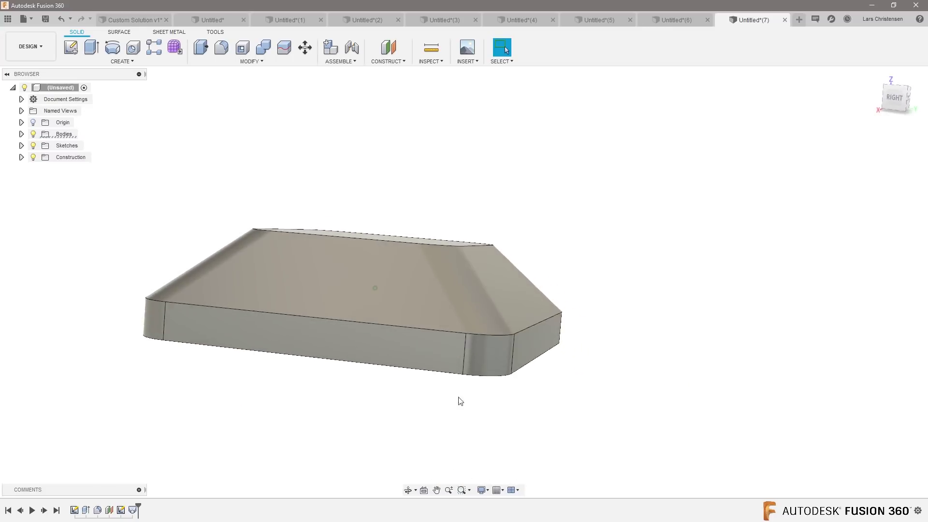
- Check the reference image, return to Fusion 360 and start a sketch on the lofted body's top face
{"action": "key", "text": "alt+Tab"}
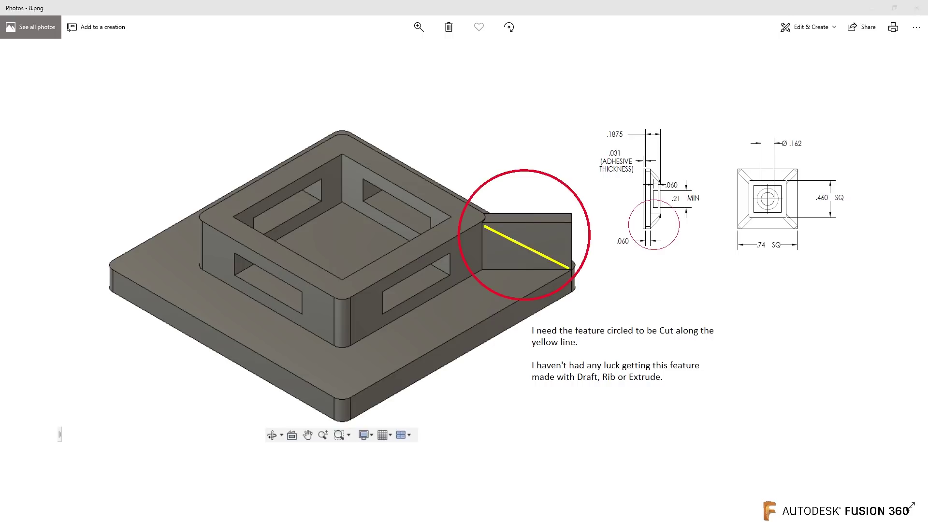
{"action": "key", "text": "alt+Tab"}
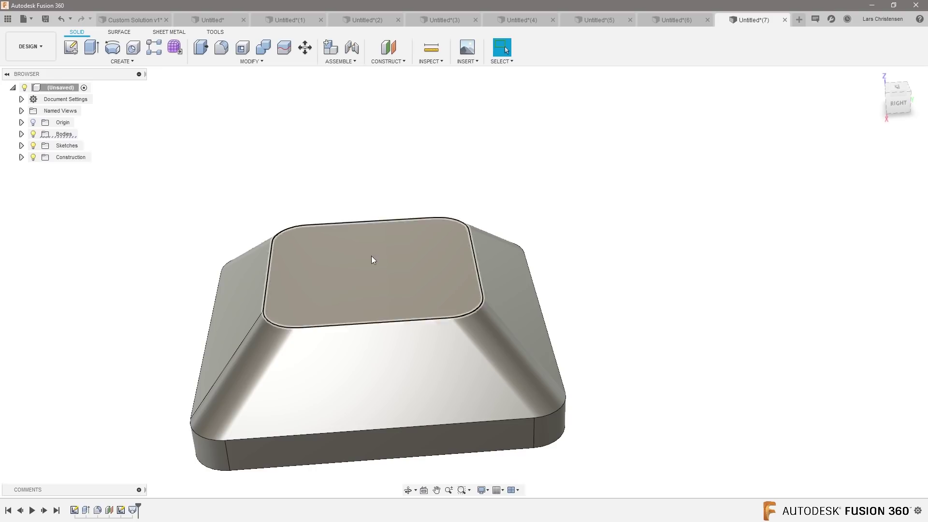
{"action": "middle_click_drag", "start_coordinate": [664, 195], "coordinate": [597, 174], "text": "shift"}
{"action": "left_click", "coordinate": [70, 47]}
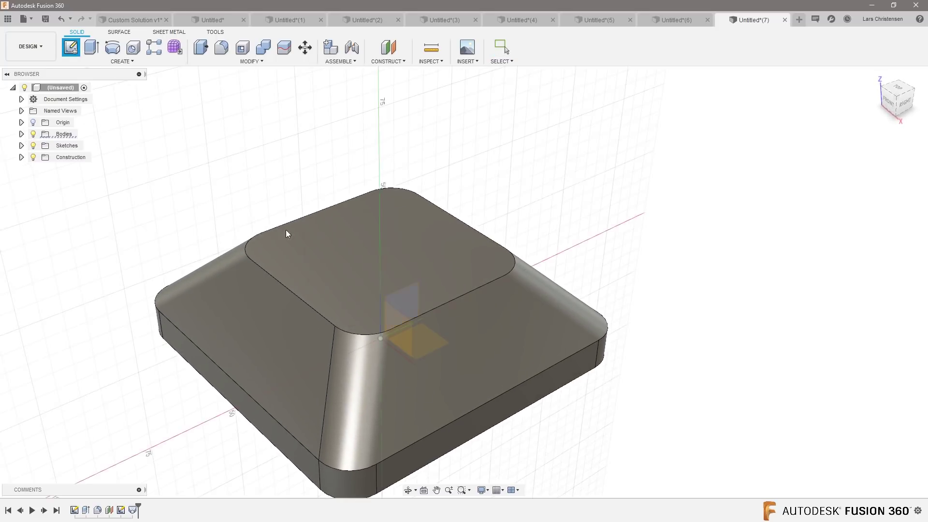
{"action": "left_click", "coordinate": [373, 252]}
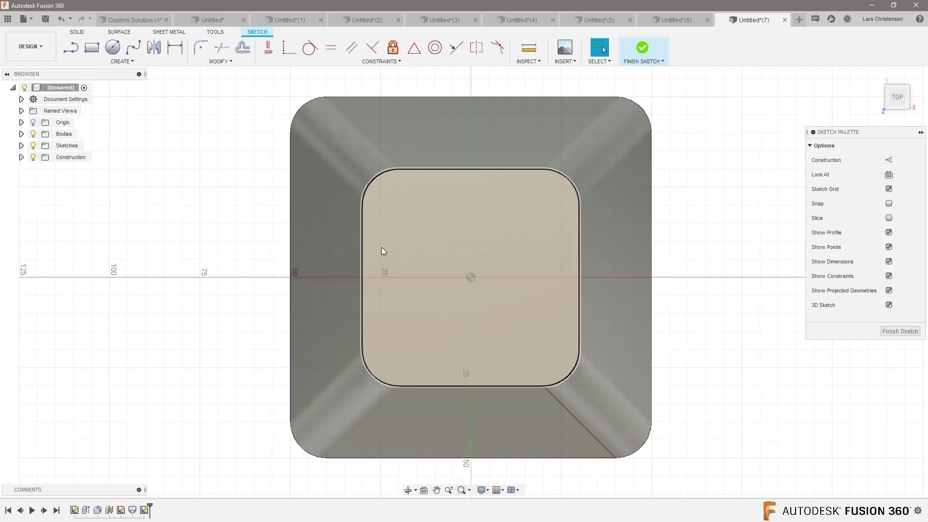
- Draw a 35 by 35 mm center rectangle at the origin on the top face
{"action": "key", "text": "s"}
{"action": "left_click", "coordinate": [429, 267]}
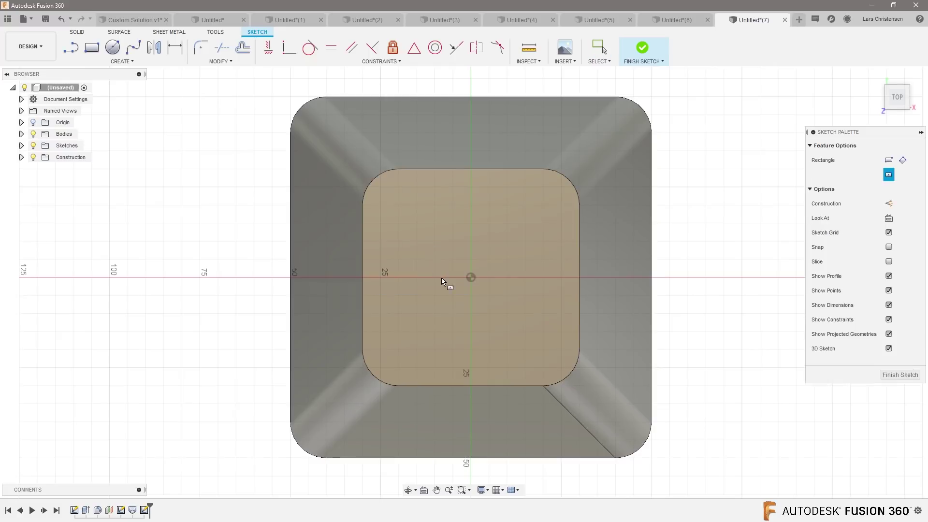
{"action": "left_click", "coordinate": [472, 281]}
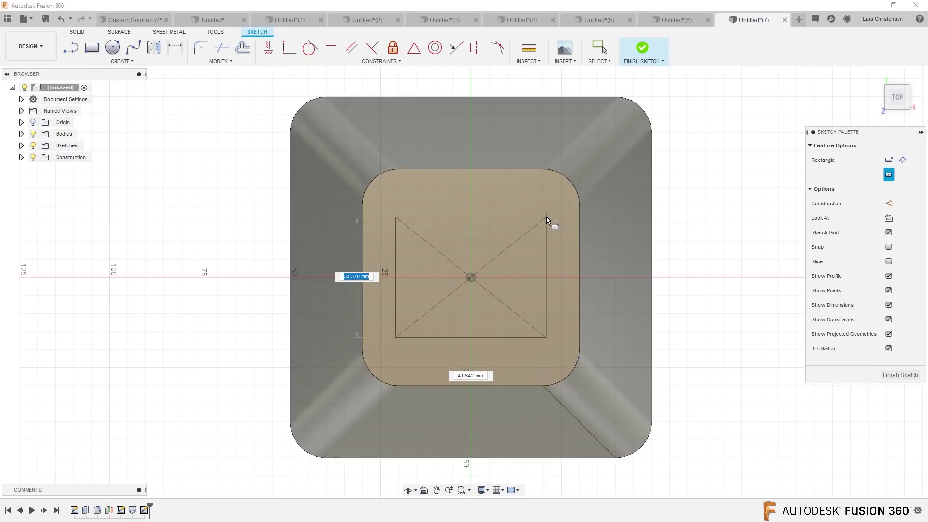
{"action": "type", "text": "35"}
{"action": "key", "text": "Tab"}
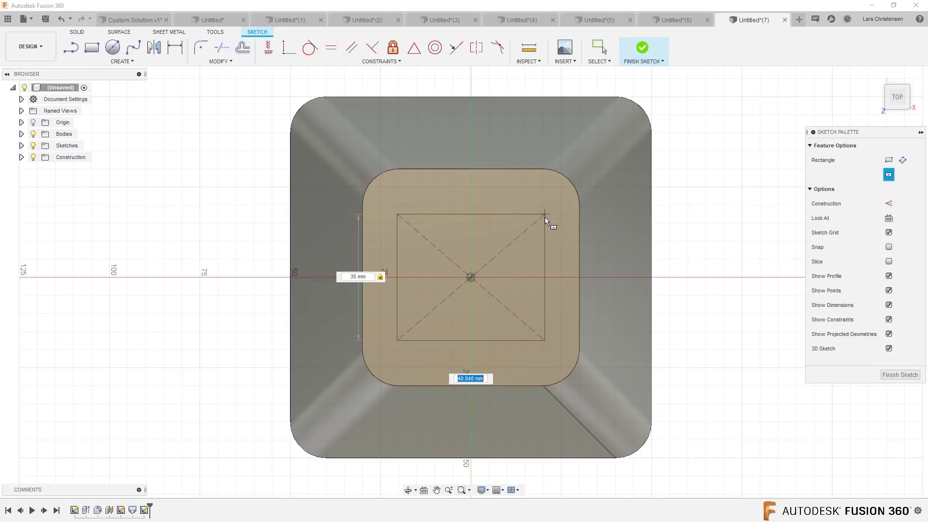
{"action": "type", "text": "35"}
{"action": "key", "text": "Return"}
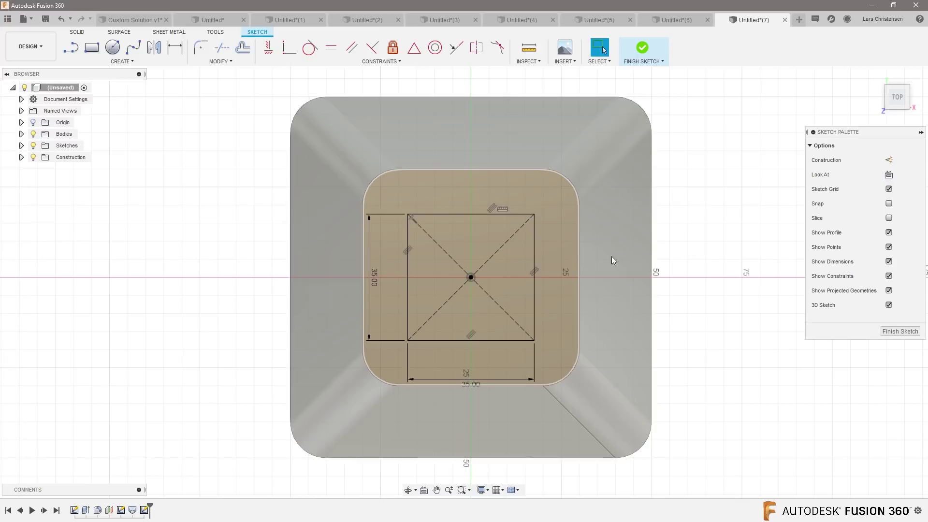
- Extrude the 35 mm square 15 mm down into the body as a cut to form a pocket
{"action": "middle_click_drag", "start_coordinate": [611, 256], "coordinate": [435, 233], "text": "shift"}
{"action": "key", "text": "q"}
{"action": "left_click", "coordinate": [378, 237]}
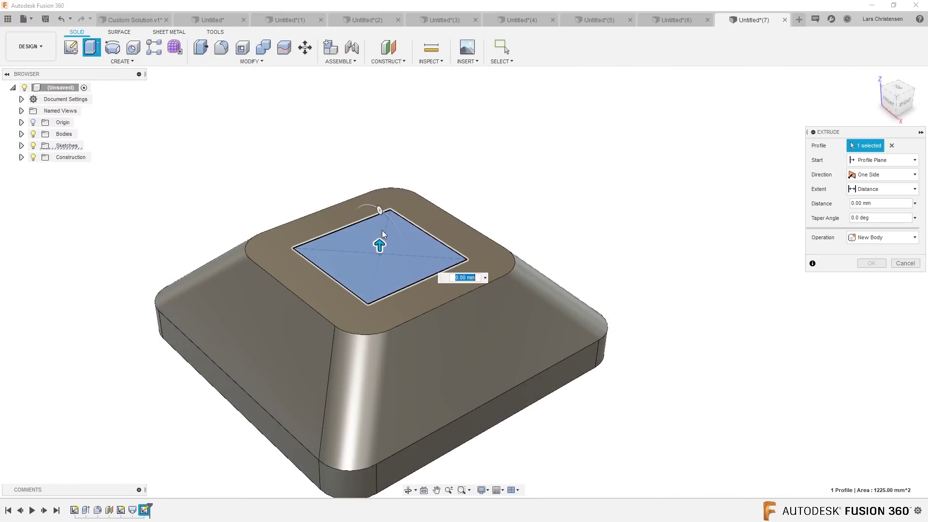
{"action": "left_click_drag", "start_coordinate": [380, 245], "coordinate": [385, 281]}
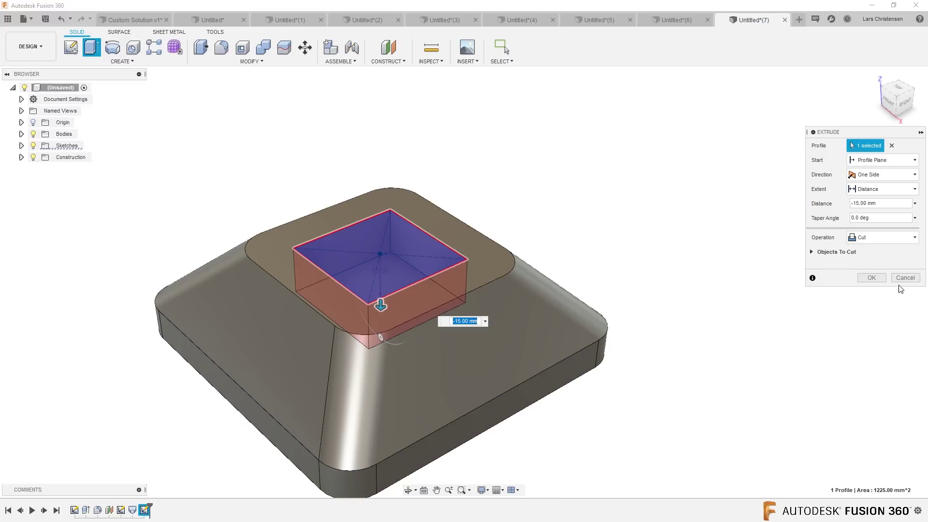
{"action": "key", "text": "Return"}
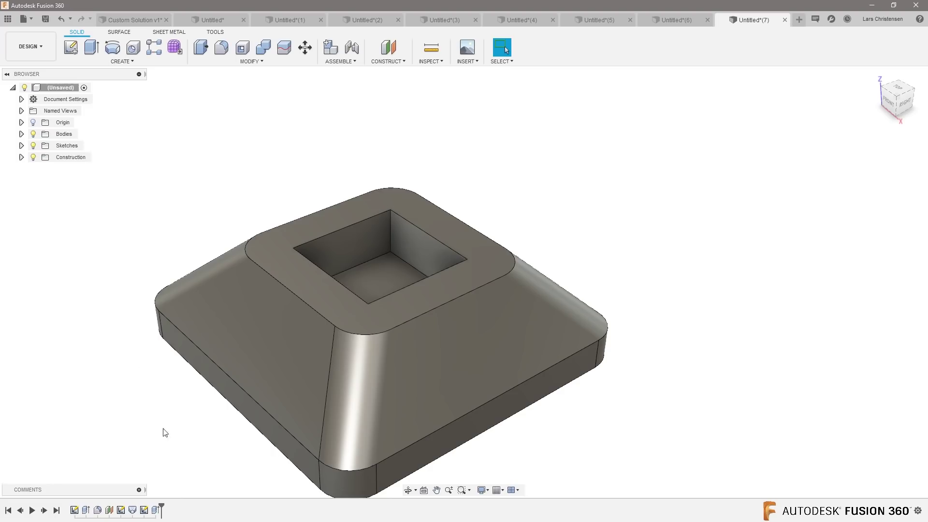
- Start a sketch on an inner side wall of the pocket, enable Slice and view the sketch plane straight on
{"action": "left_click", "coordinate": [71, 47]}
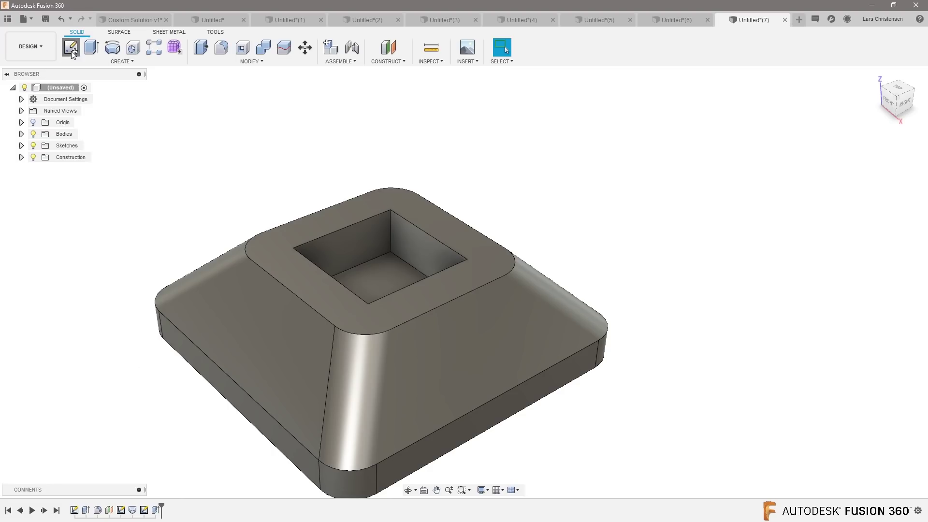
{"action": "left_click", "coordinate": [360, 241]}
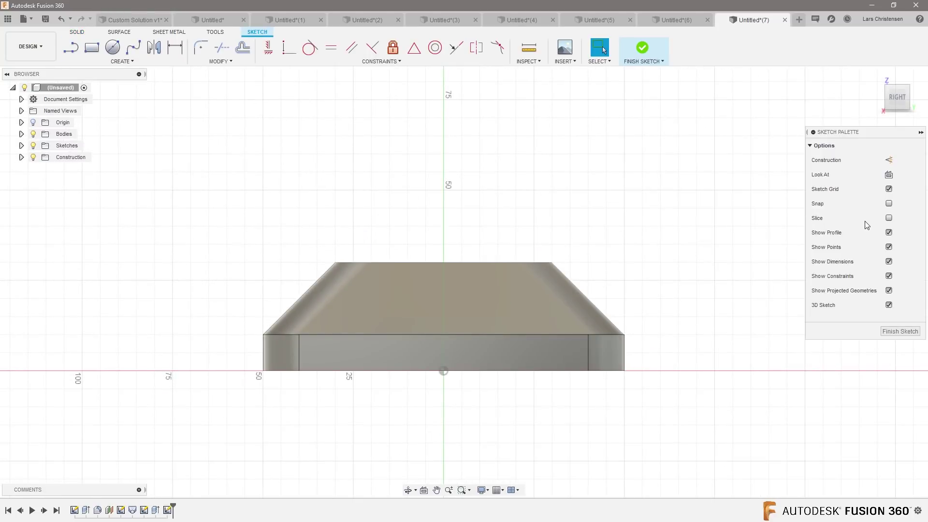
{"action": "left_click", "coordinate": [889, 218]}
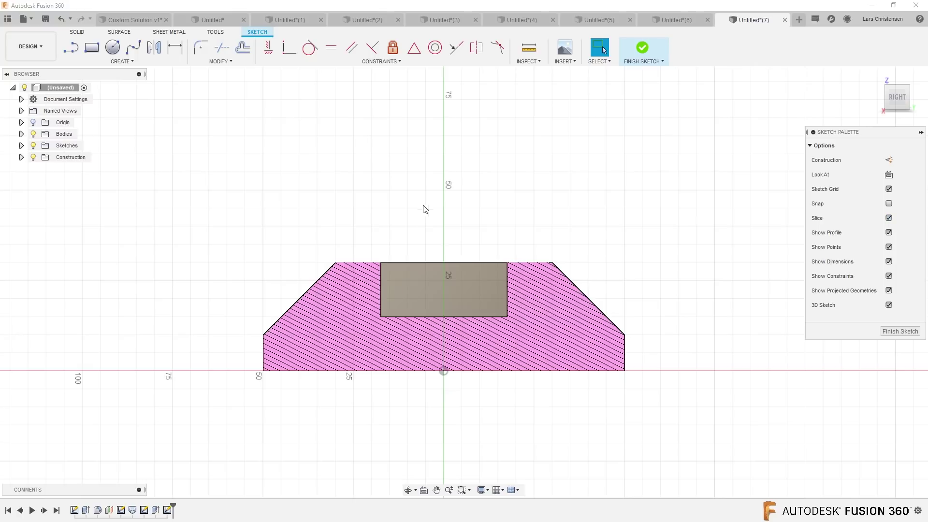
{"action": "middle_click_drag", "start_coordinate": [525, 239], "coordinate": [878, 126], "text": "shift"}
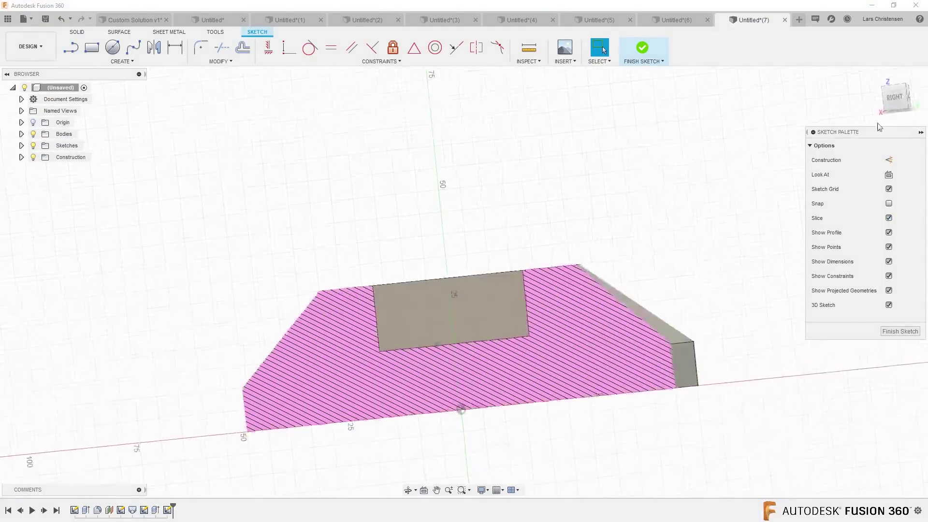
{"action": "left_click", "coordinate": [895, 100]}
{"action": "left_click", "coordinate": [895, 97]}
- Sketch a narrow horizontal two-point rectangle inside the outline of the pocket's side wall
{"action": "left_click", "coordinate": [91, 47]}
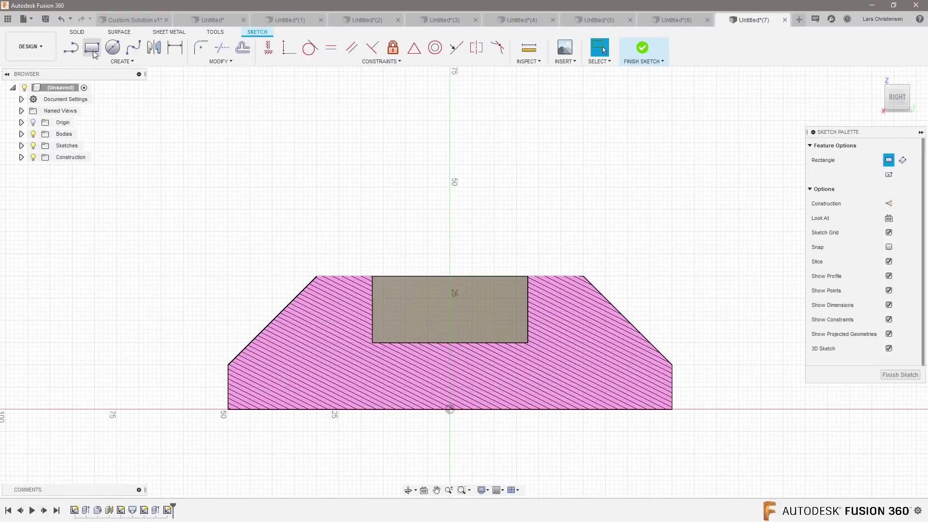
{"action": "left_click", "coordinate": [395, 298]}
{"action": "left_click", "coordinate": [512, 321]}
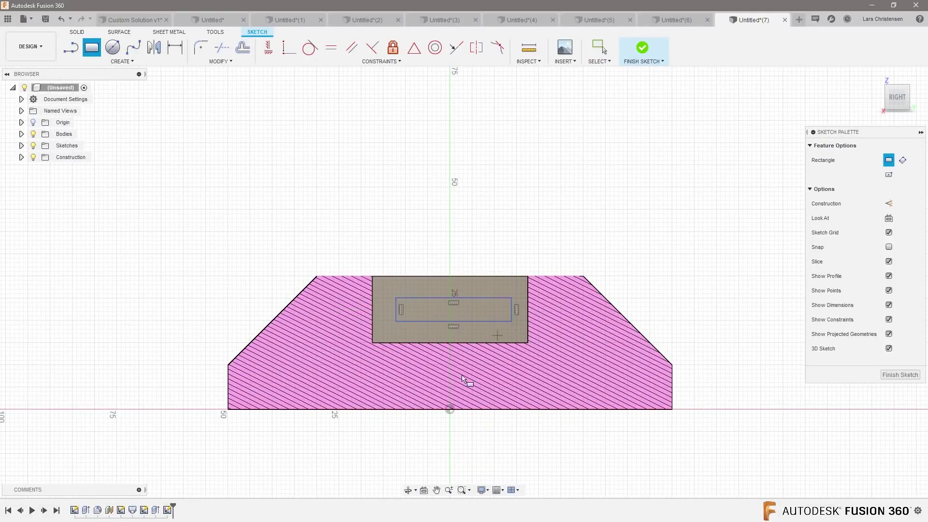
- Extrude the narrow rectangle 45 mm outward as a cut through the sloped wall
{"action": "key", "text": "e"}
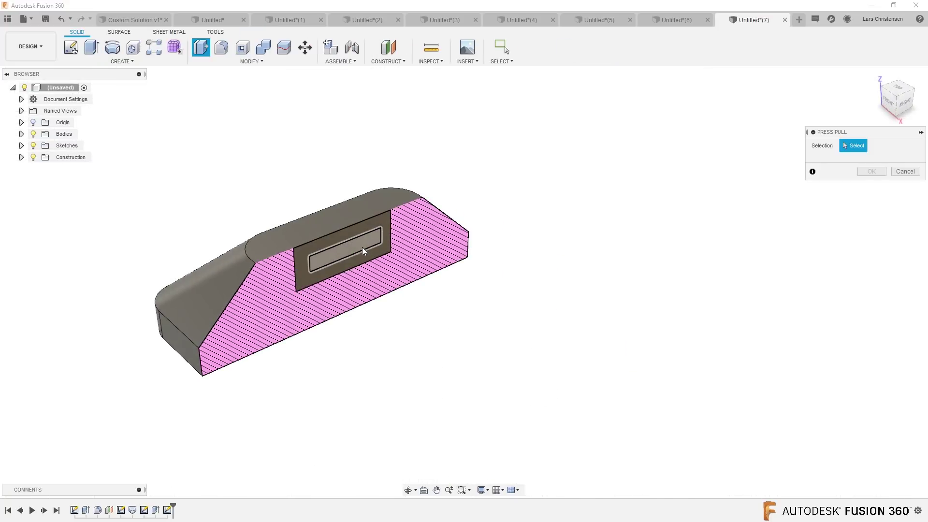
{"action": "left_click", "coordinate": [361, 247]}
{"action": "left_click_drag", "start_coordinate": [354, 250], "coordinate": [258, 186]}
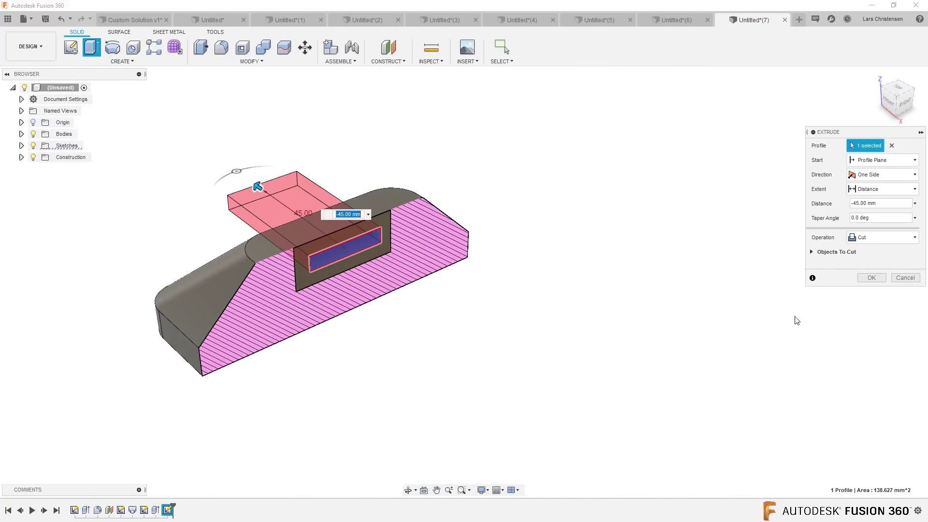
{"action": "left_click", "coordinate": [871, 277]}
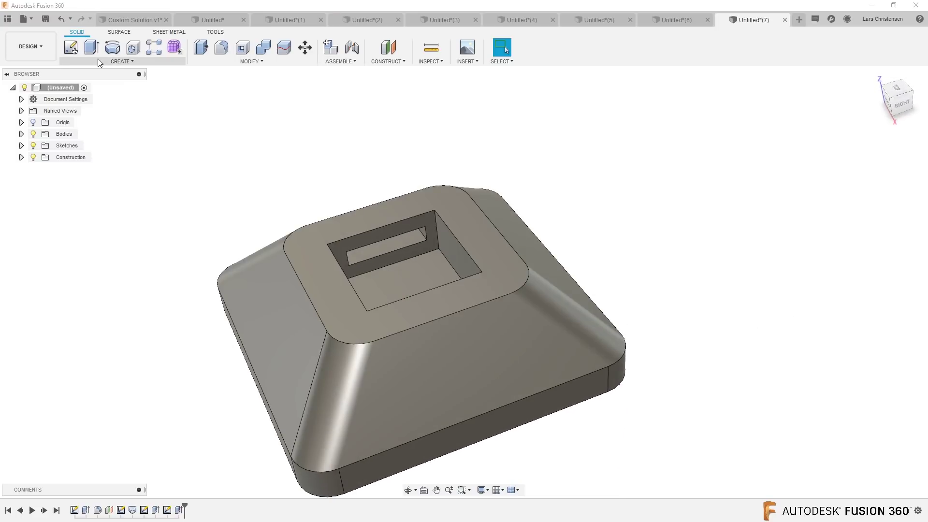
- Pattern the slot cut feature circularly around the vertical Z axis with a quantity of 4
{"action": "left_click", "coordinate": [98, 61]}
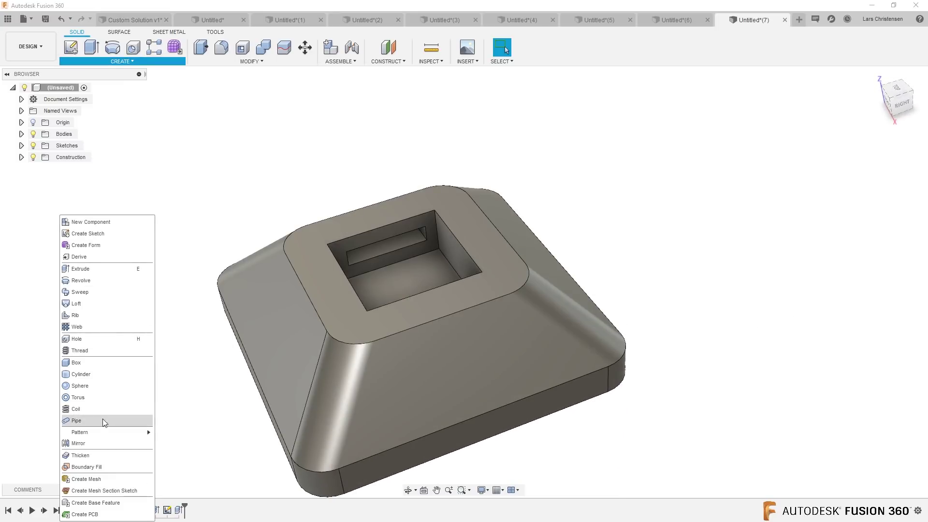
{"action": "mouse_move", "coordinate": [104, 428]}
{"action": "left_click", "coordinate": [169, 444]}
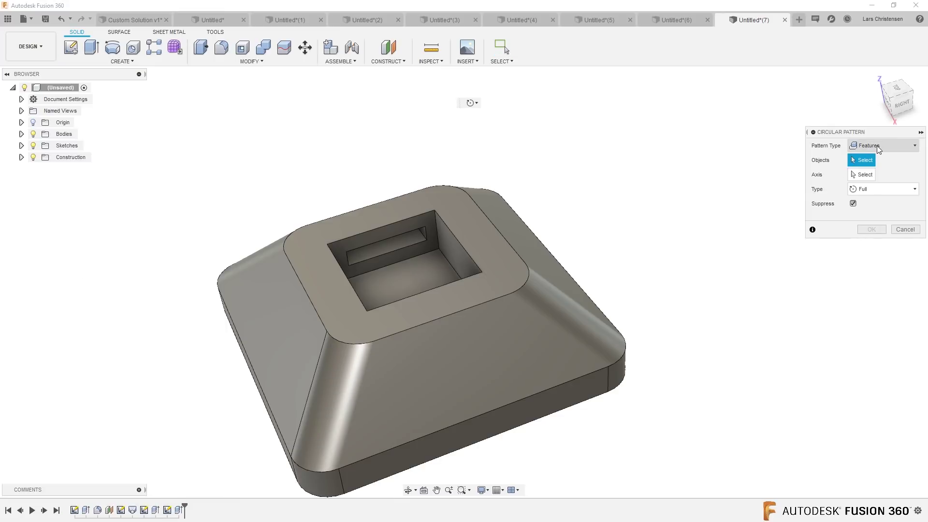
{"action": "left_click", "coordinate": [179, 510]}
{"action": "left_click", "coordinate": [868, 175]}
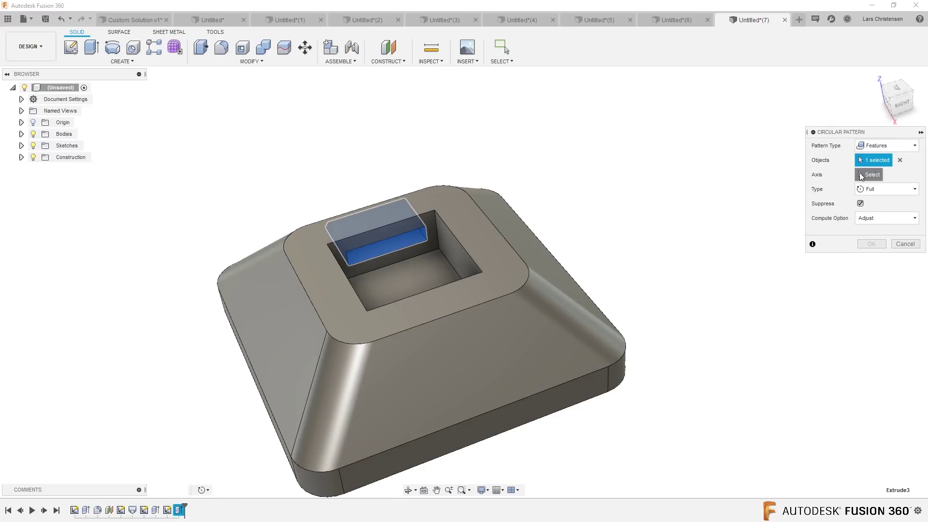
{"action": "left_click", "coordinate": [408, 301]}
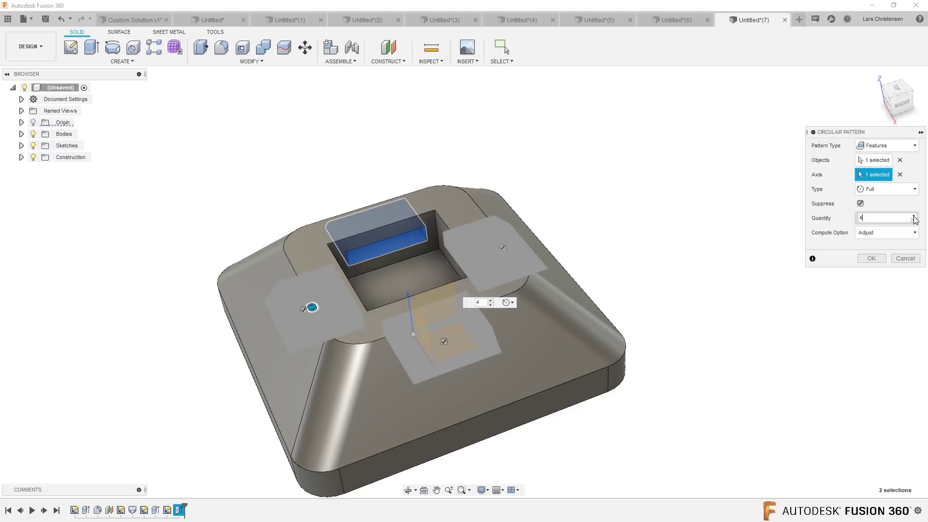
{"action": "left_click", "coordinate": [872, 259]}
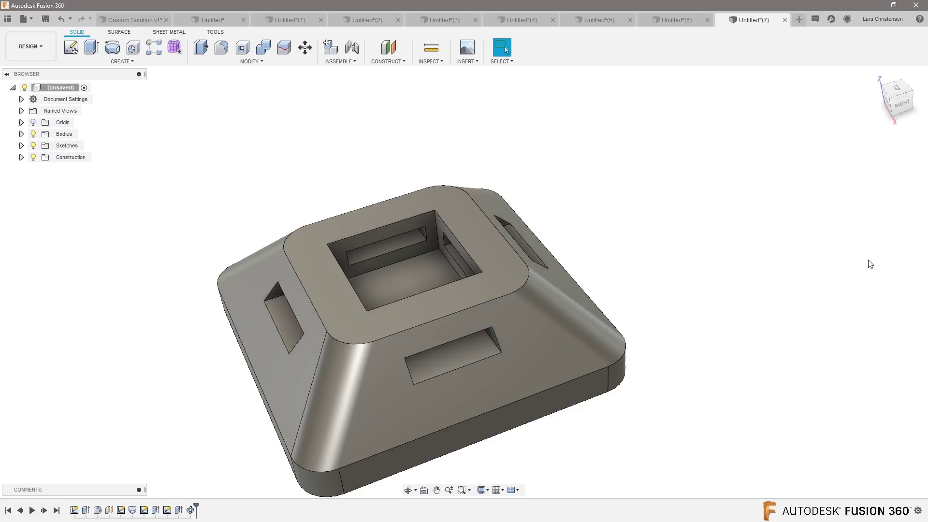